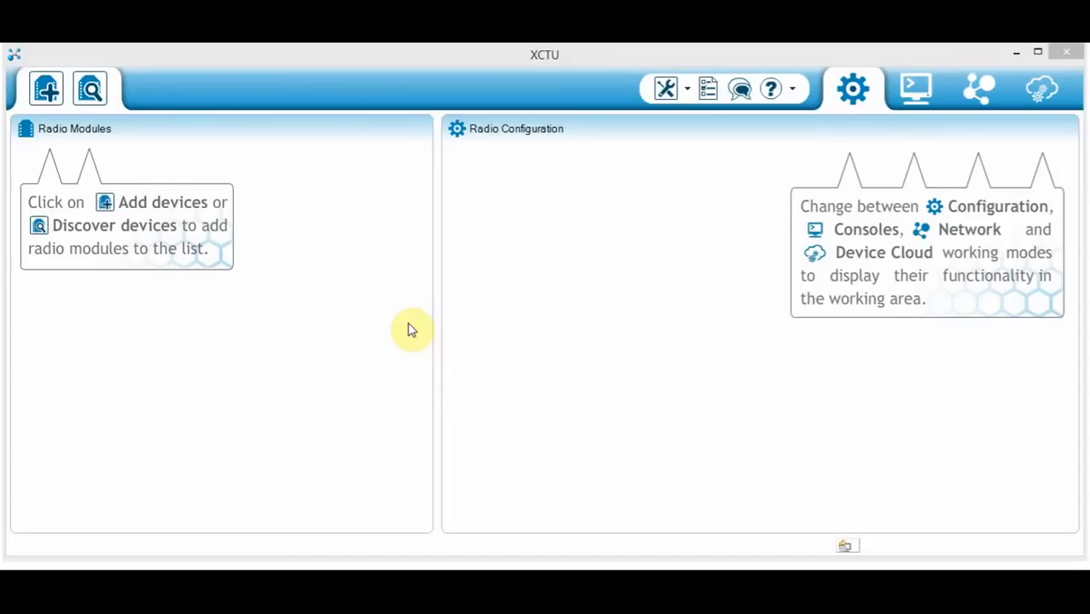
- Add the radio module on COM15 (USB Serial Port) with the default 9600 baud serial settings and load its configuration
{"action": "left_click", "coordinate": [56, 99]}
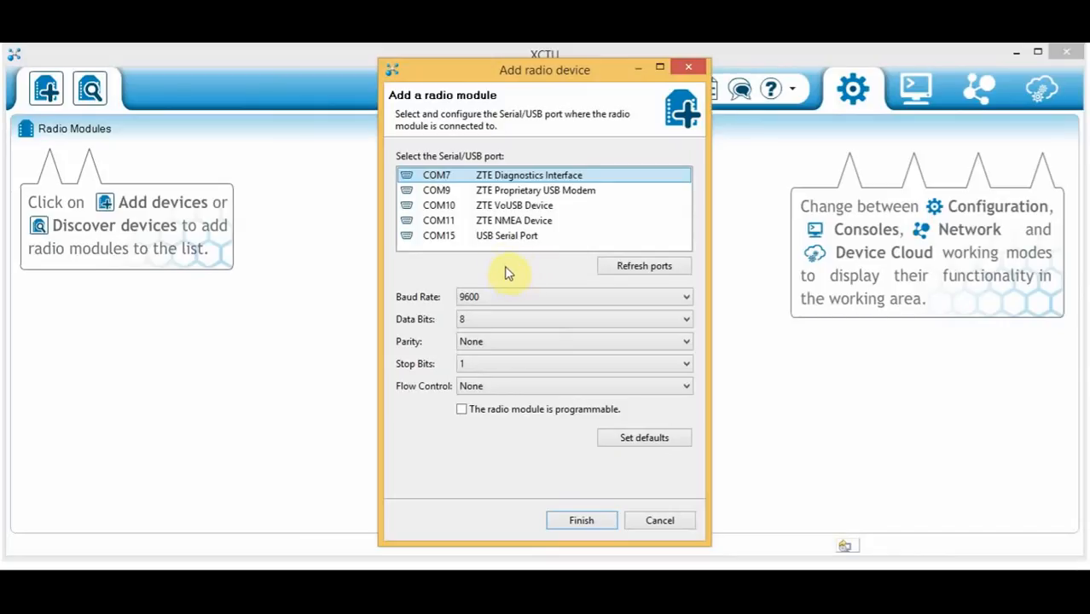
{"action": "left_click", "coordinate": [506, 241]}
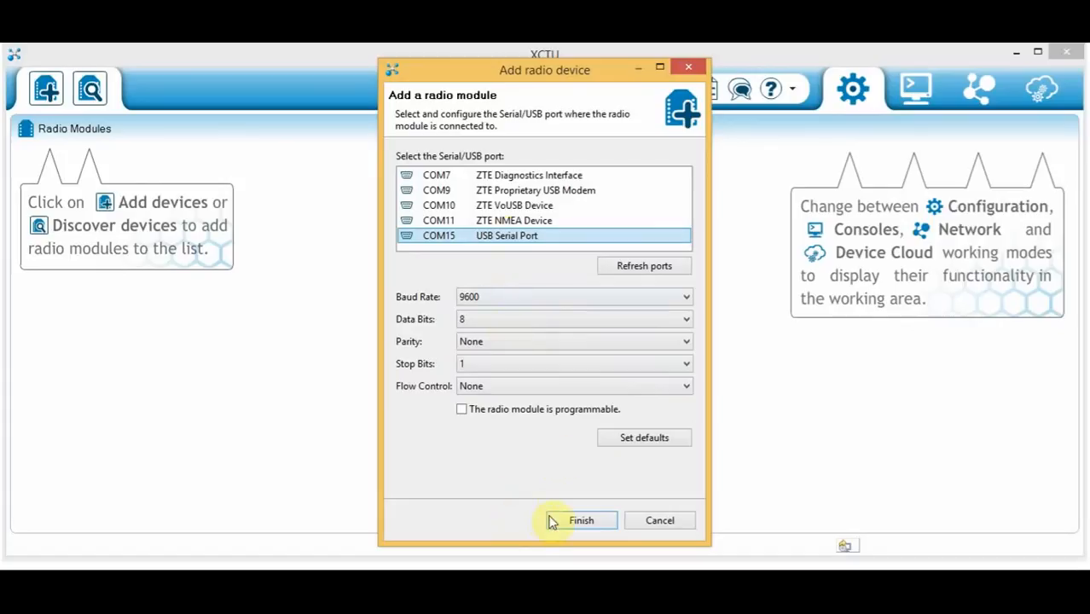
{"action": "left_click", "coordinate": [584, 522]}
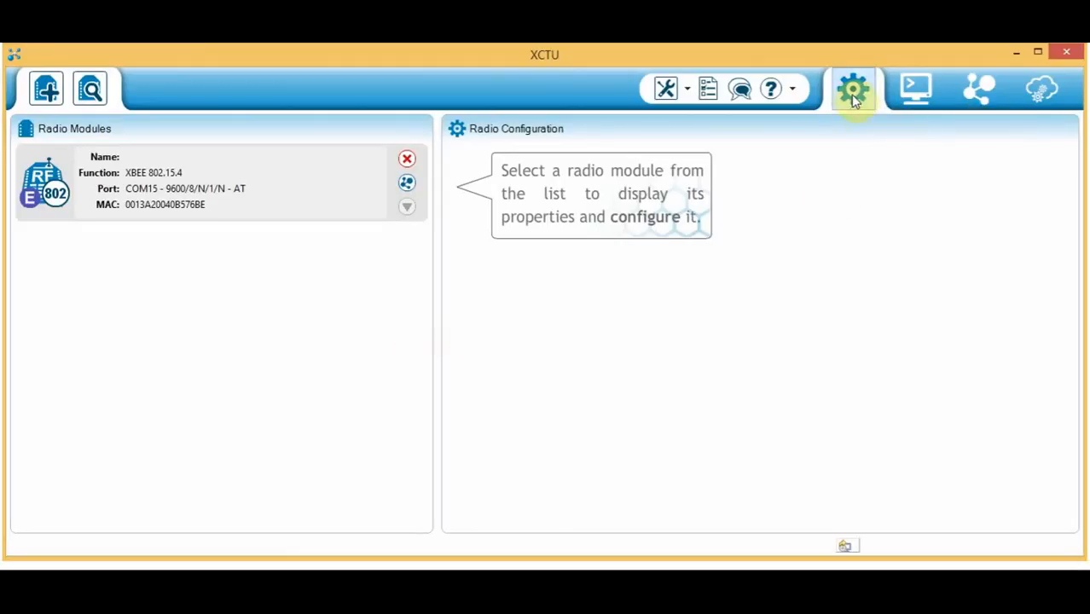
{"action": "left_click", "coordinate": [182, 194]}
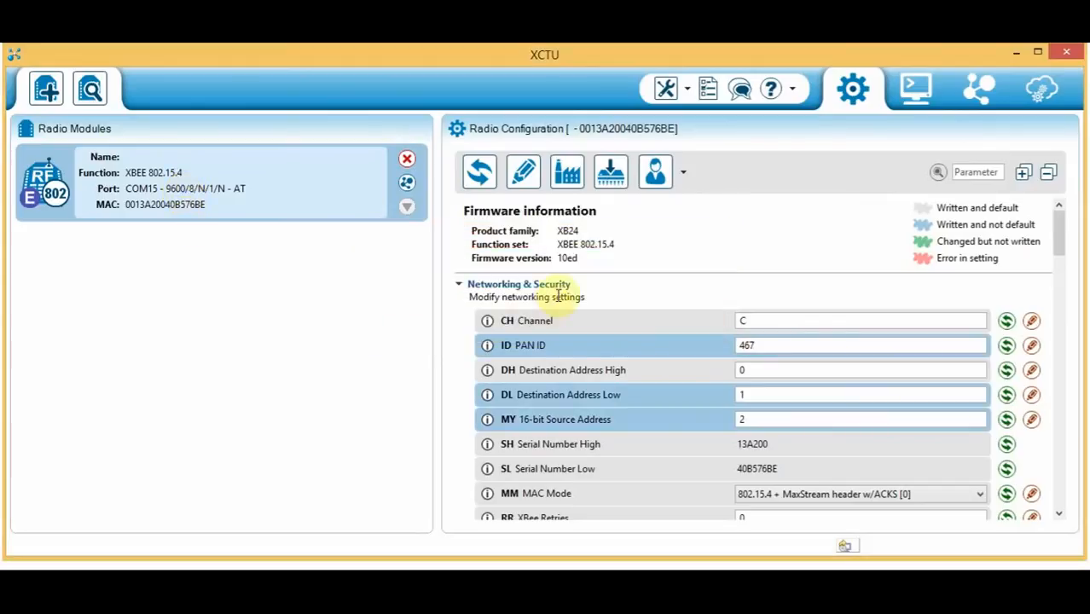
- Set the module's PAN ID to 855, write the setting to the radio and read it back
{"action": "mouse_move", "coordinate": [1062, 234]}
{"action": "left_mouse_down"}
{"action": "mouse_move", "coordinate": [1056, 482]}
{"action": "mouse_move", "coordinate": [1058, 223]}
{"action": "left_mouse_up"}
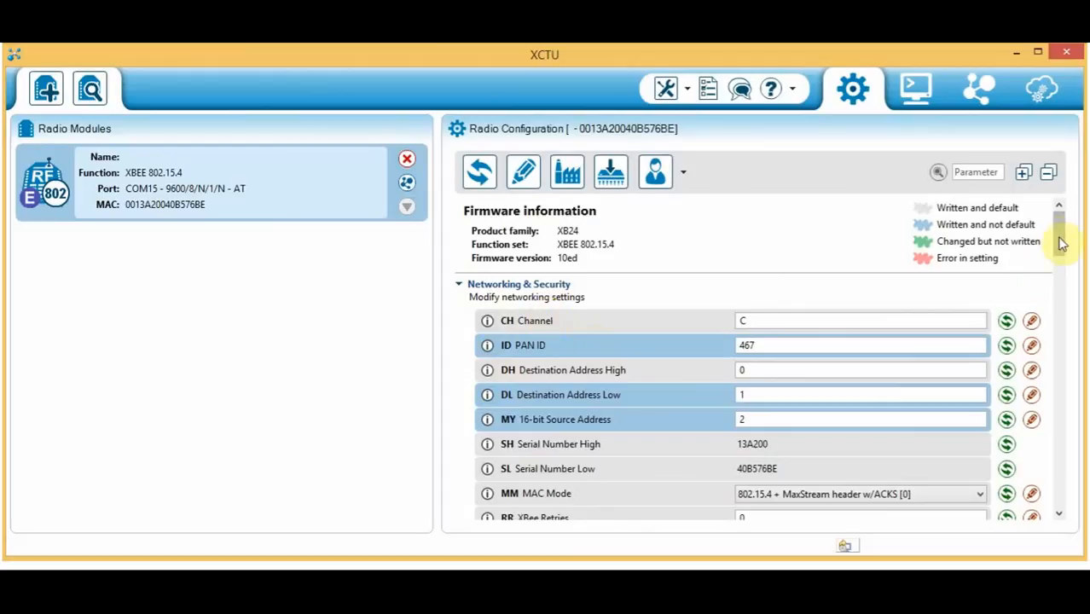
{"action": "left_click_drag", "start_coordinate": [1062, 232], "coordinate": [1062, 248]}
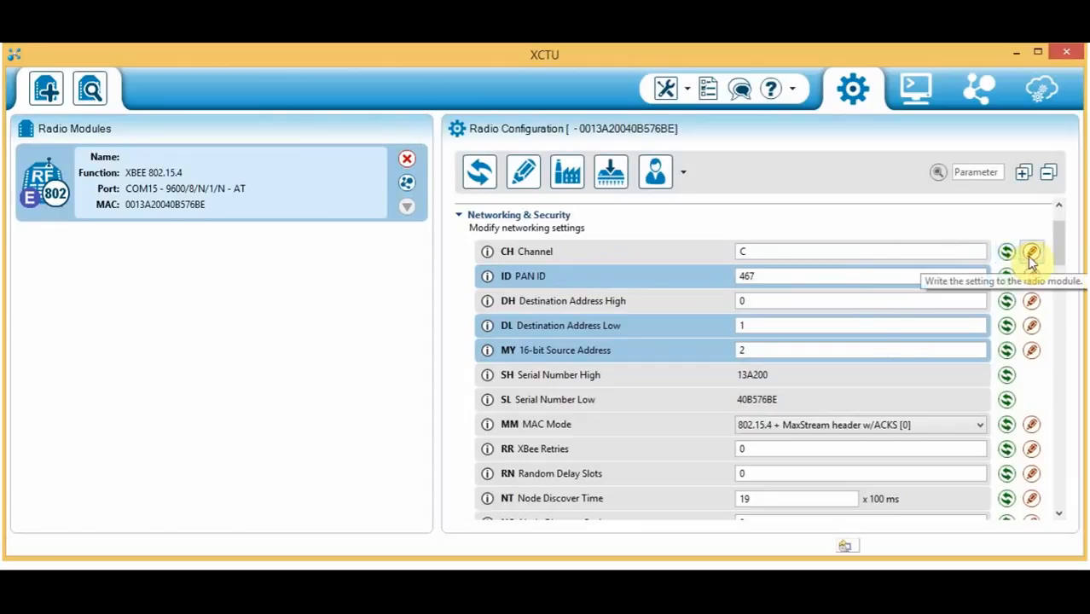
{"action": "left_click", "coordinate": [772, 277]}
{"action": "key", "text": "BackSpace"}
{"action": "key", "text": "BackSpace"}
{"action": "key", "text": "BackSpace"}
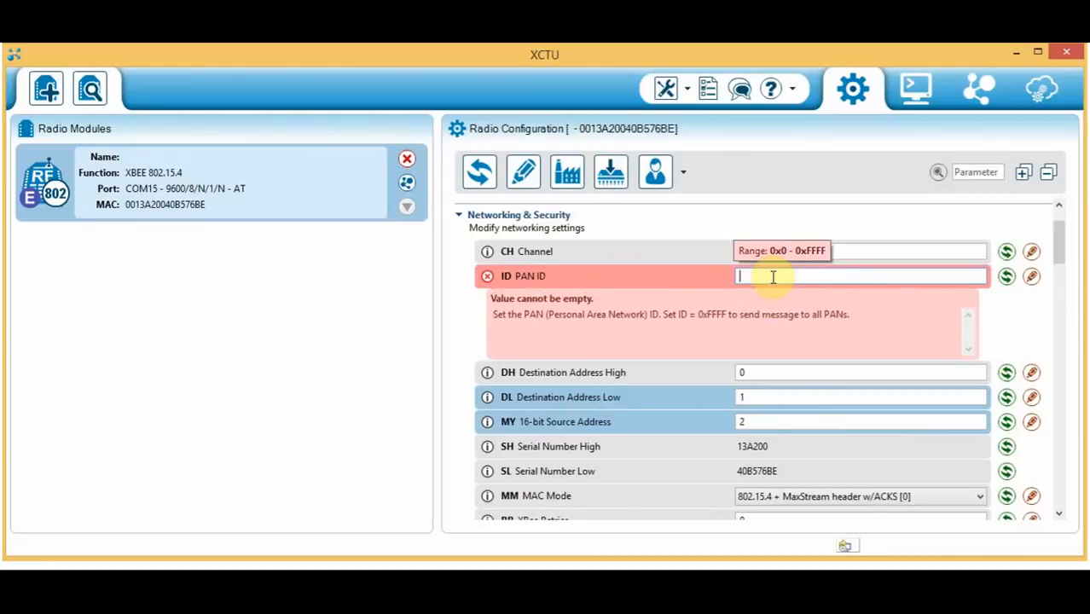
{"action": "type", "text": "855"}
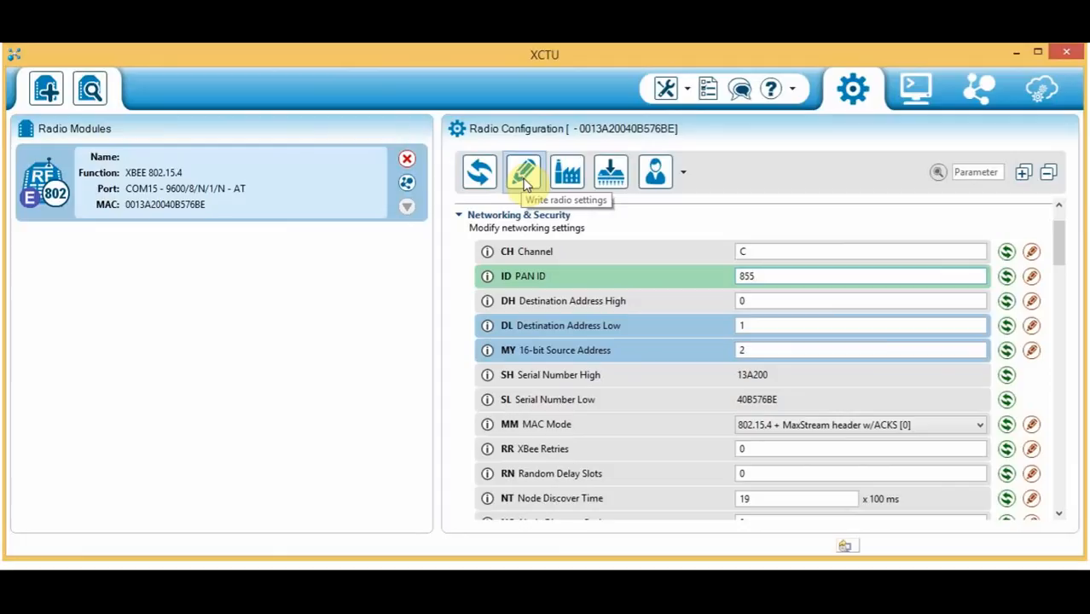
{"action": "left_click", "coordinate": [1033, 278]}
{"action": "left_click", "coordinate": [1006, 279]}
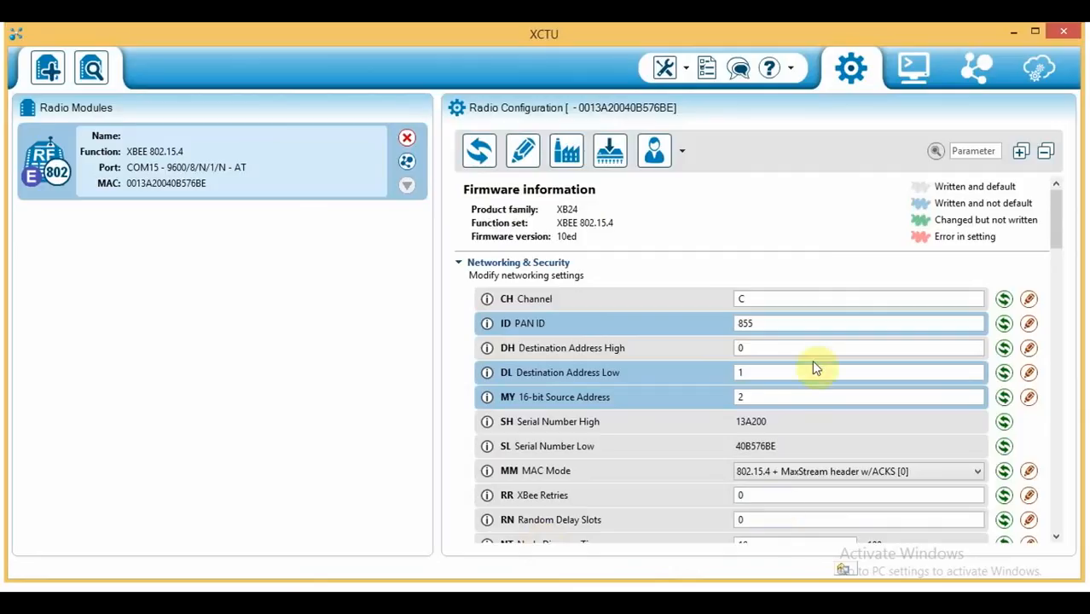
- Connect to the module's AT console and send the text "hello" through the console log
{"action": "left_click", "coordinate": [913, 73]}
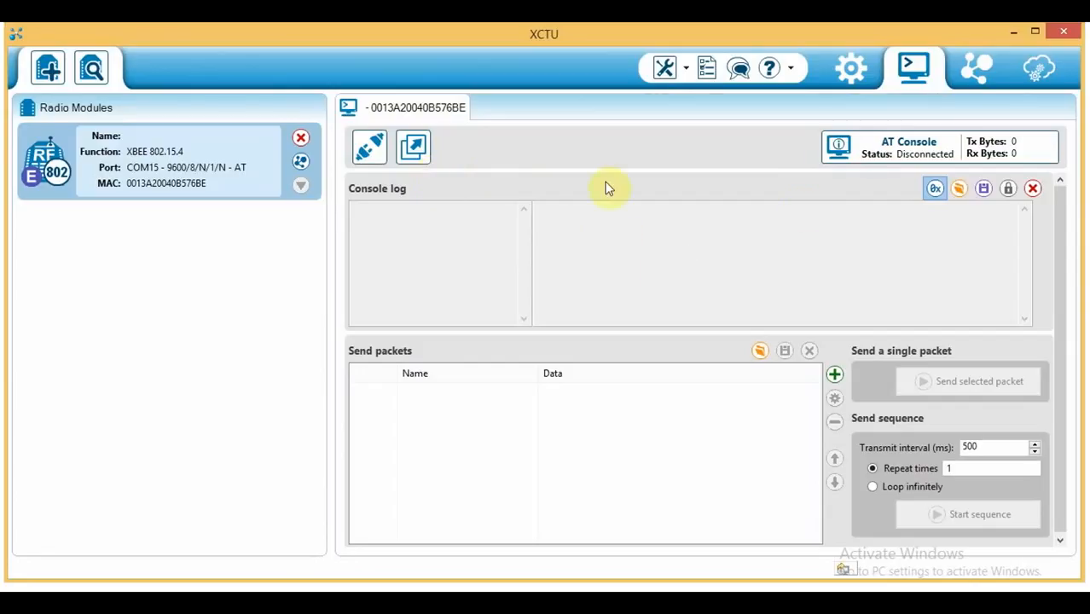
{"action": "left_click", "coordinate": [370, 154]}
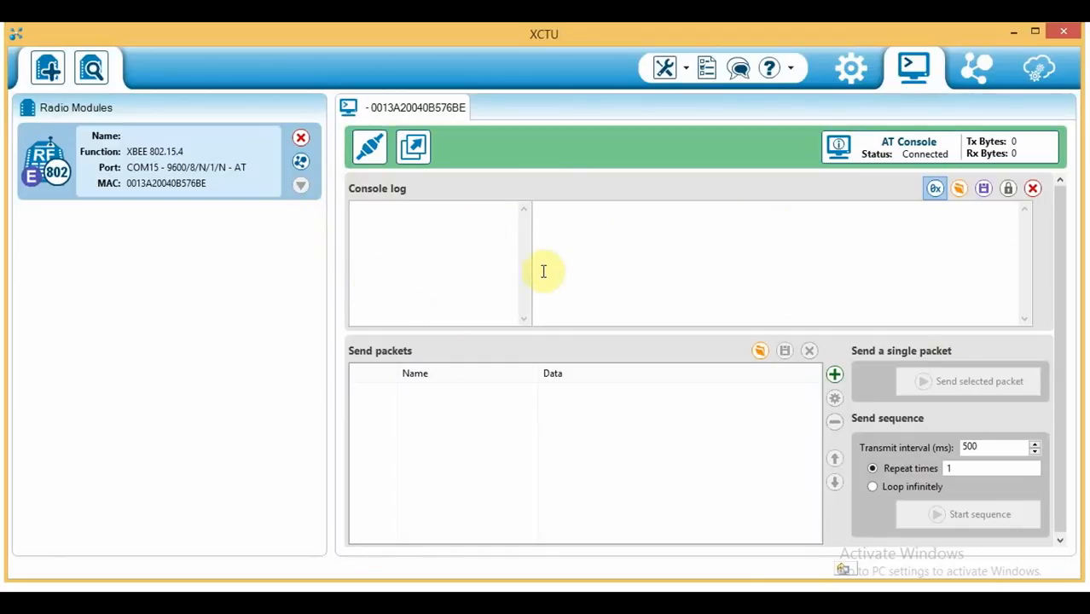
{"action": "left_click", "coordinate": [371, 219]}
{"action": "type", "text": "hello"}
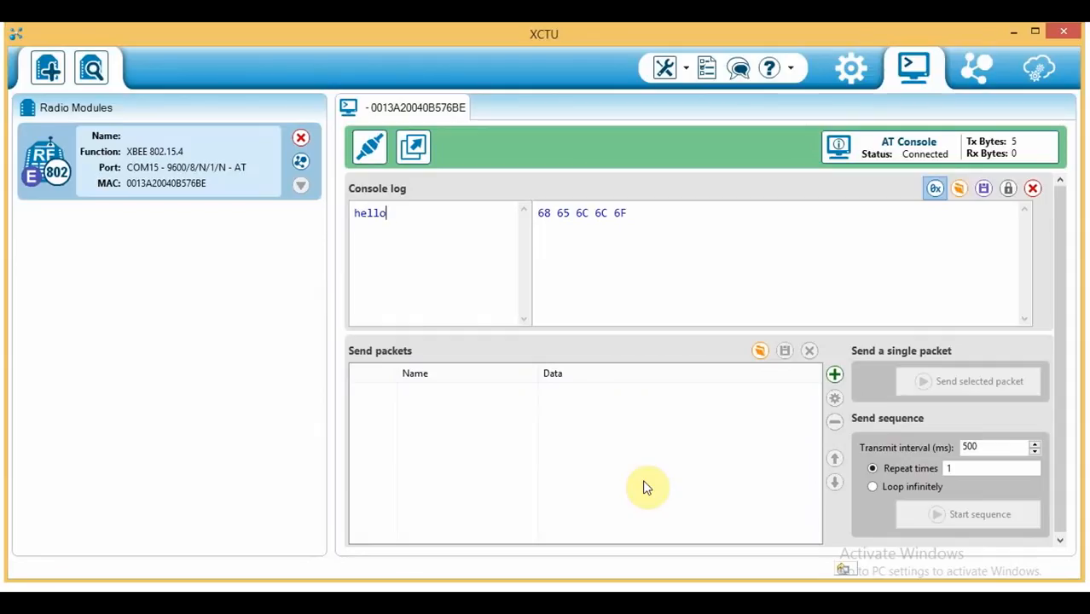
- Add a data packet named "first packet" with the ASCII data "hello" to the send list, checking its HEX form
{"action": "left_click", "coordinate": [834, 379]}
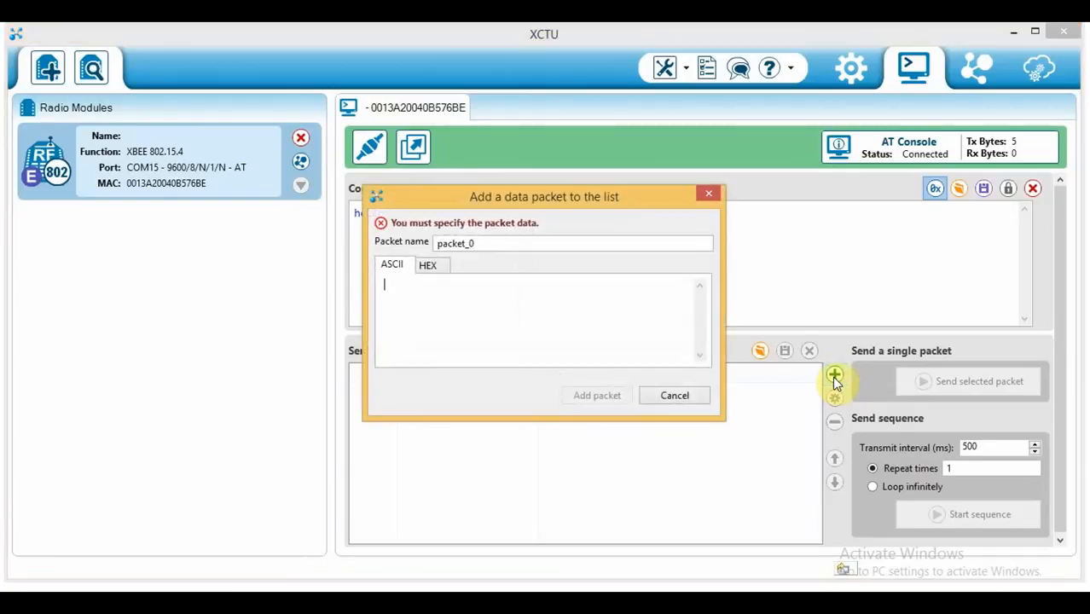
{"action": "left_click_drag", "start_coordinate": [479, 243], "coordinate": [407, 242]}
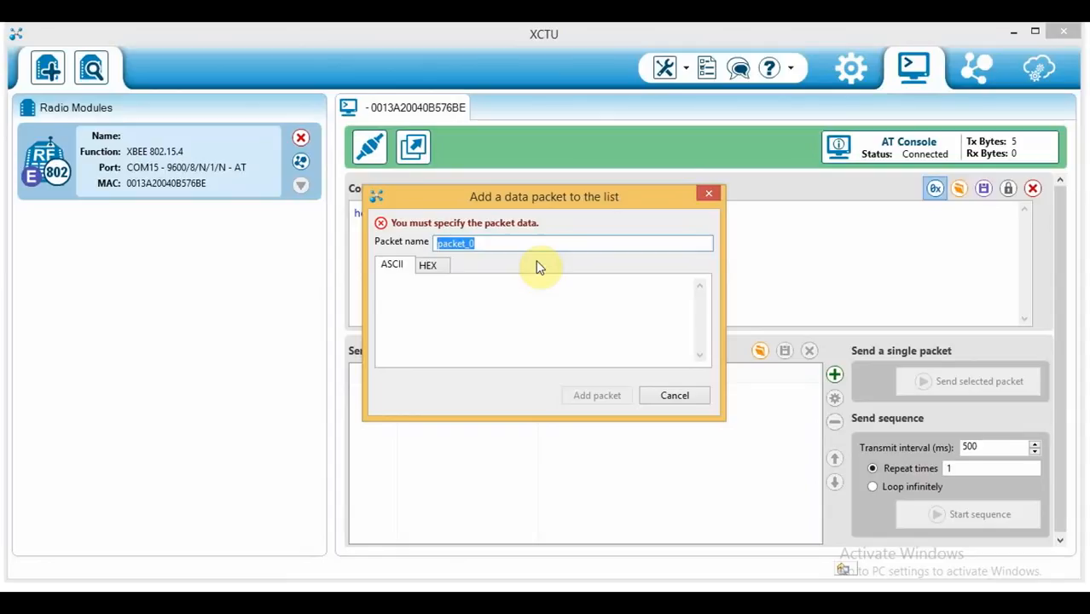
{"action": "type", "text": "first packet"}
{"action": "left_click", "coordinate": [431, 293]}
{"action": "type", "text": "hello"}
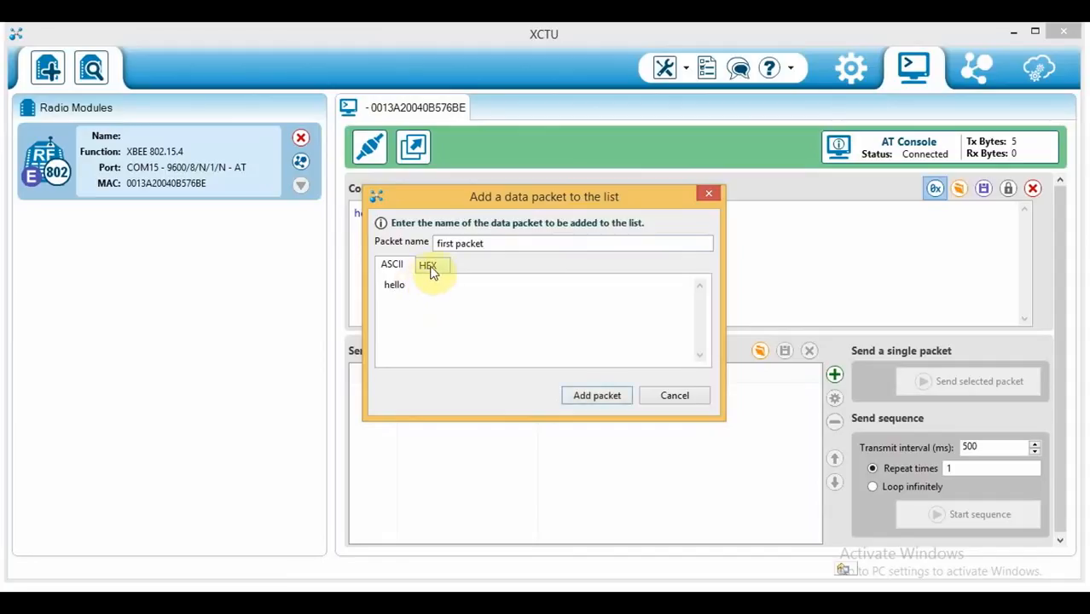
{"action": "left_click", "coordinate": [439, 272]}
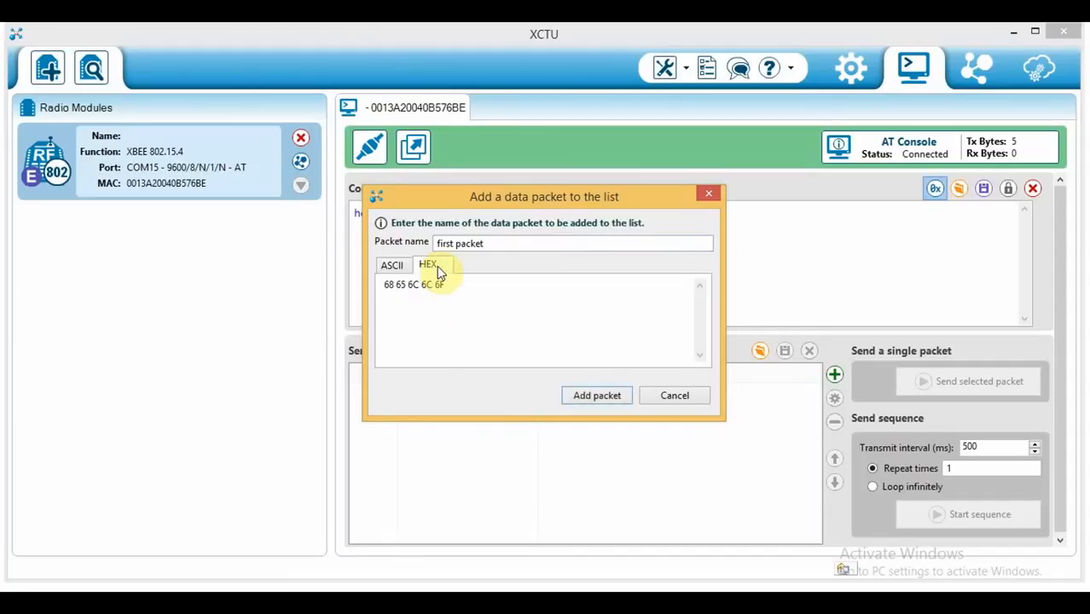
{"action": "left_click", "coordinate": [394, 267]}
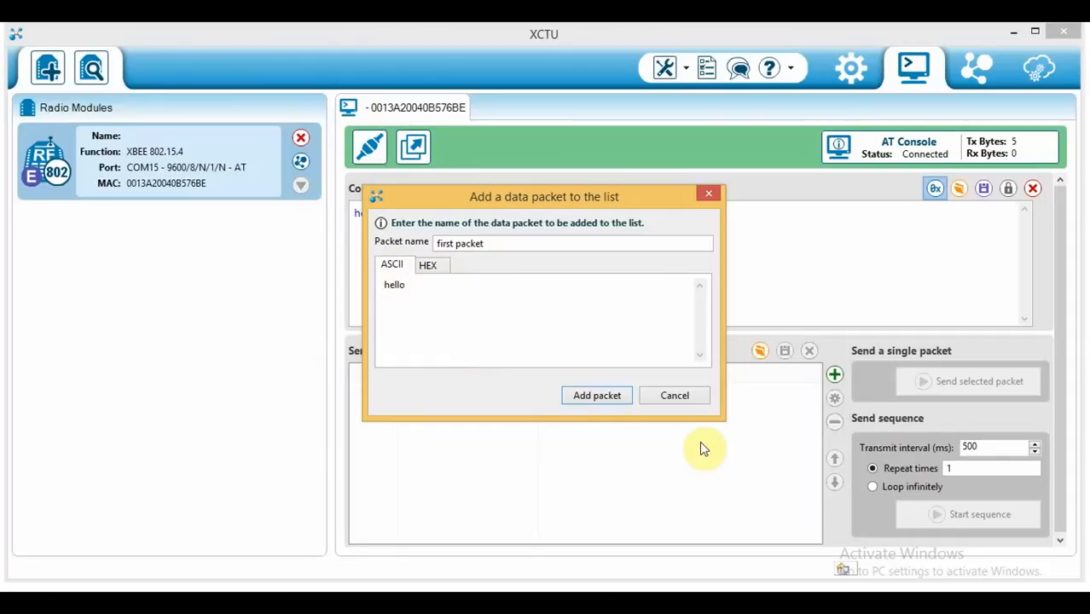
{"action": "left_click", "coordinate": [603, 399]}
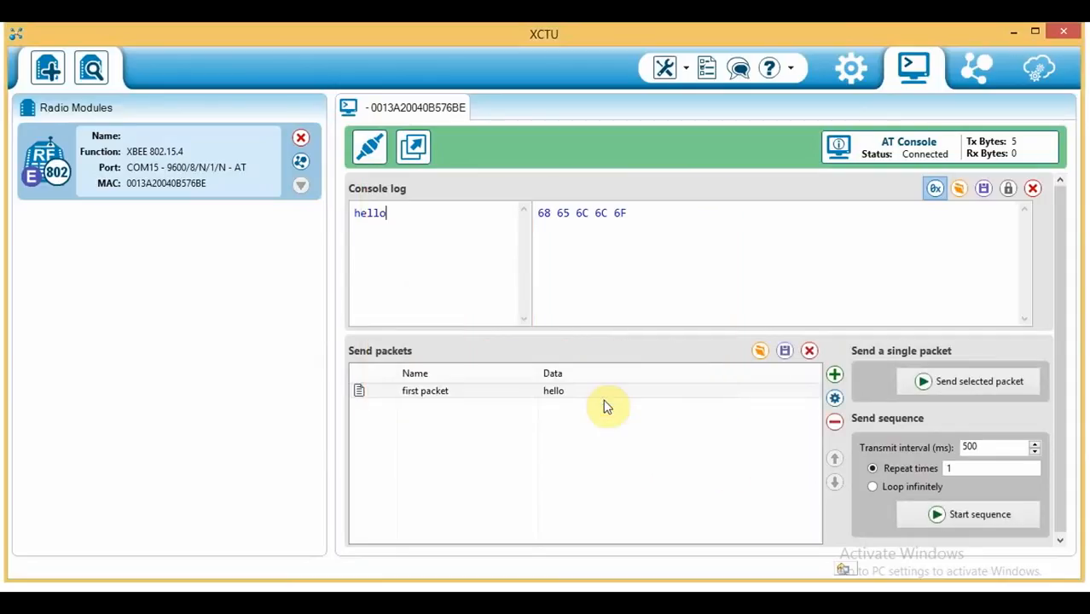
- Remove all packets from the send list and clear the console log
{"action": "left_click", "coordinate": [424, 401]}
{"action": "left_click", "coordinate": [809, 351]}
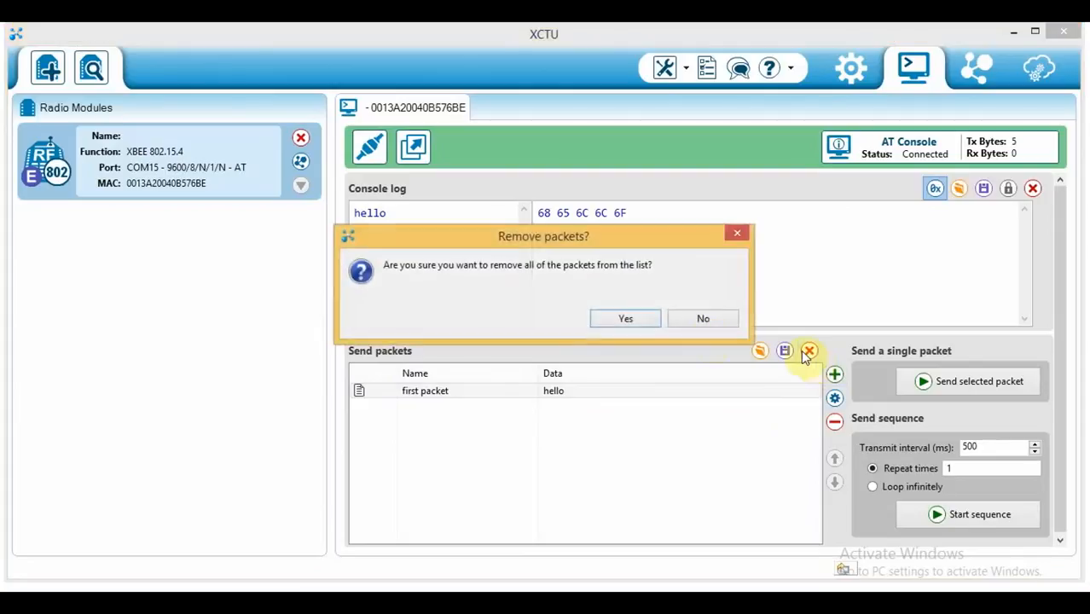
{"action": "left_click", "coordinate": [626, 320]}
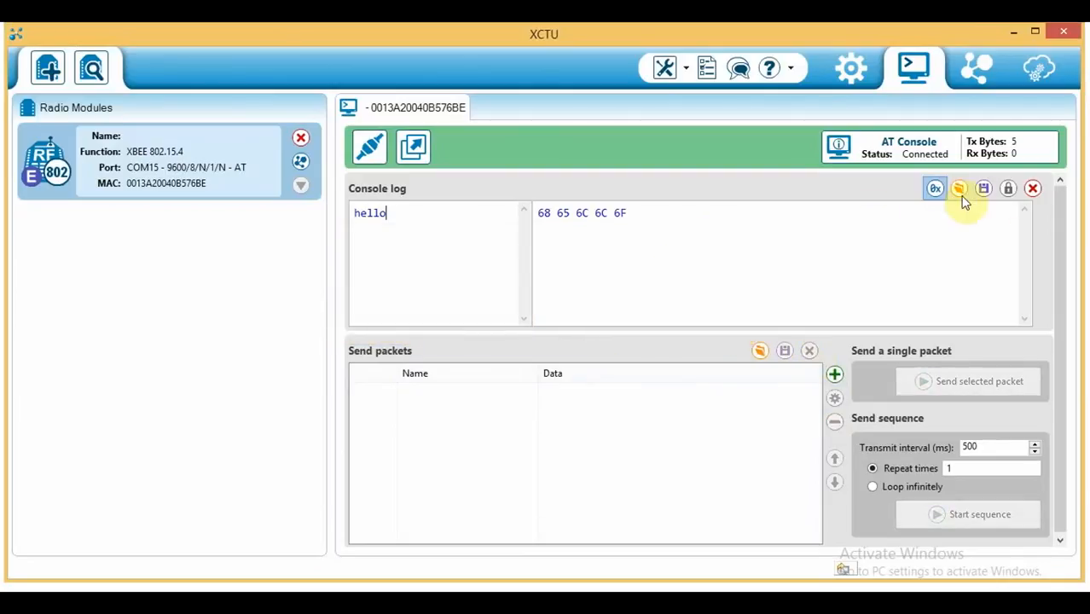
{"action": "left_click", "coordinate": [1034, 188]}
{"action": "left_click", "coordinate": [620, 318]}
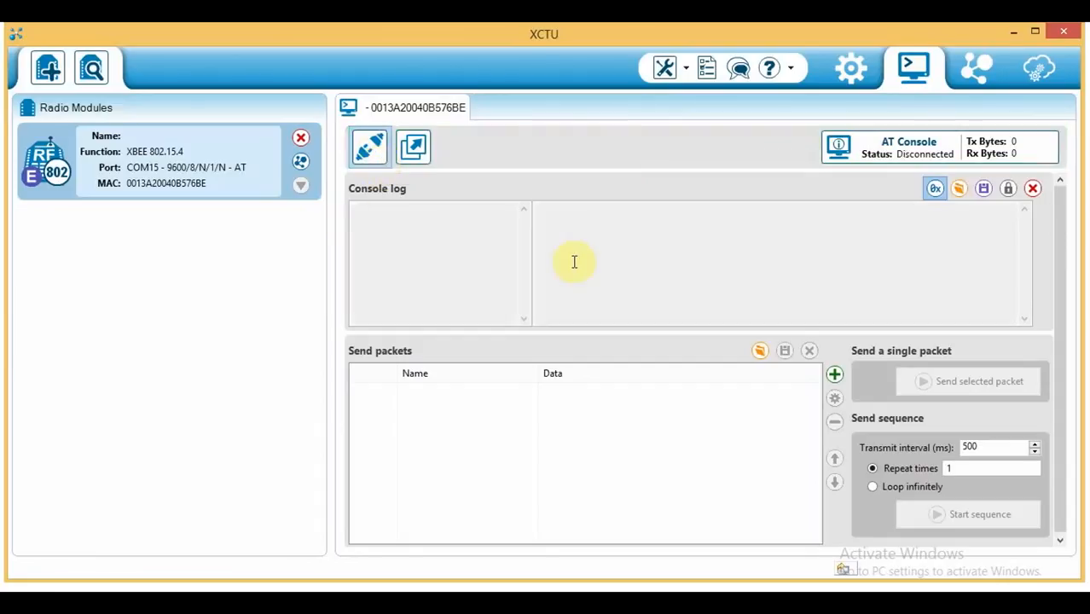
- Set the module's AP API Enable parameter to "API enabled [1]", write it to the radio and read it back
{"action": "left_click", "coordinate": [853, 75]}
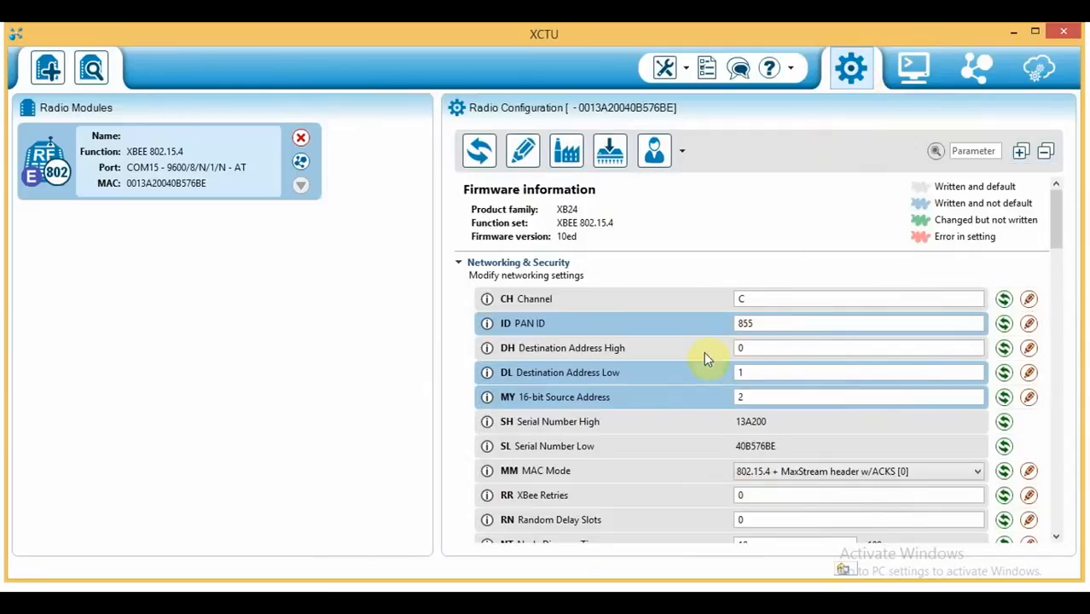
{"action": "left_click_drag", "start_coordinate": [1057, 220], "coordinate": [1065, 362]}
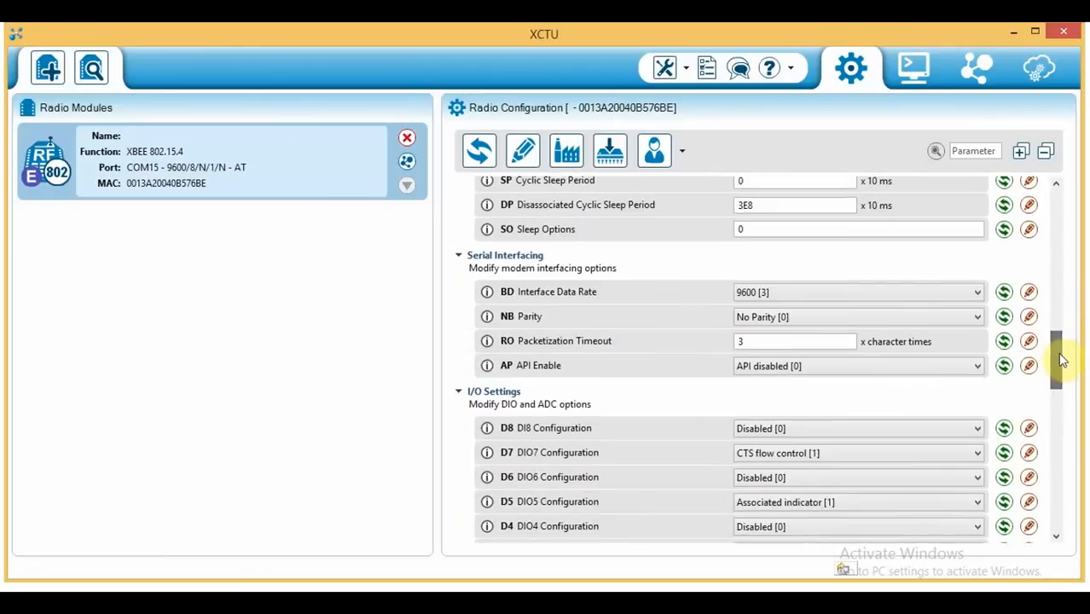
{"action": "left_click", "coordinate": [977, 368]}
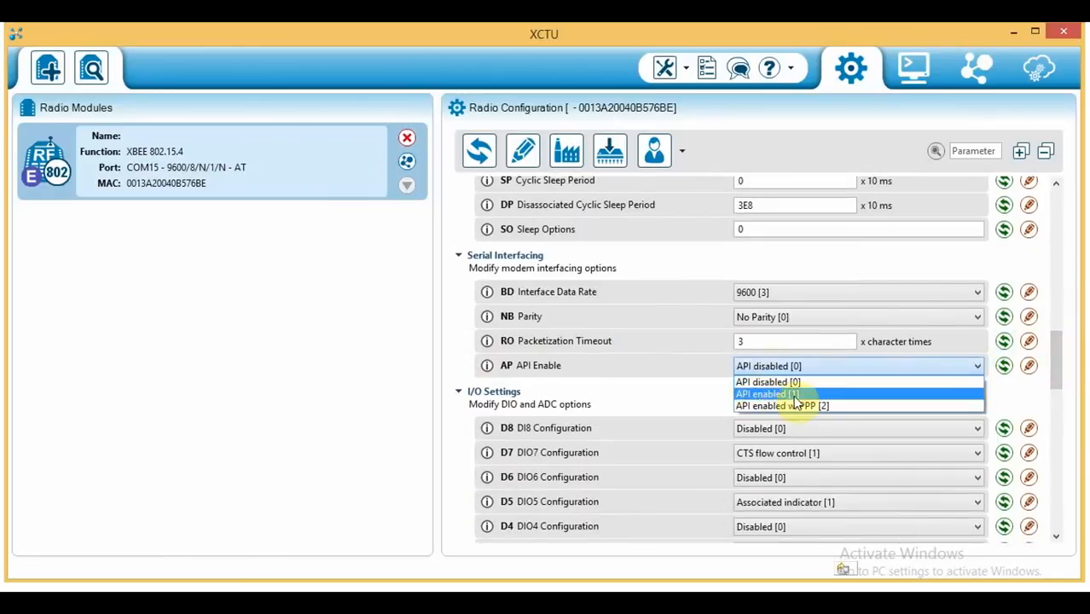
{"action": "left_click", "coordinate": [780, 395]}
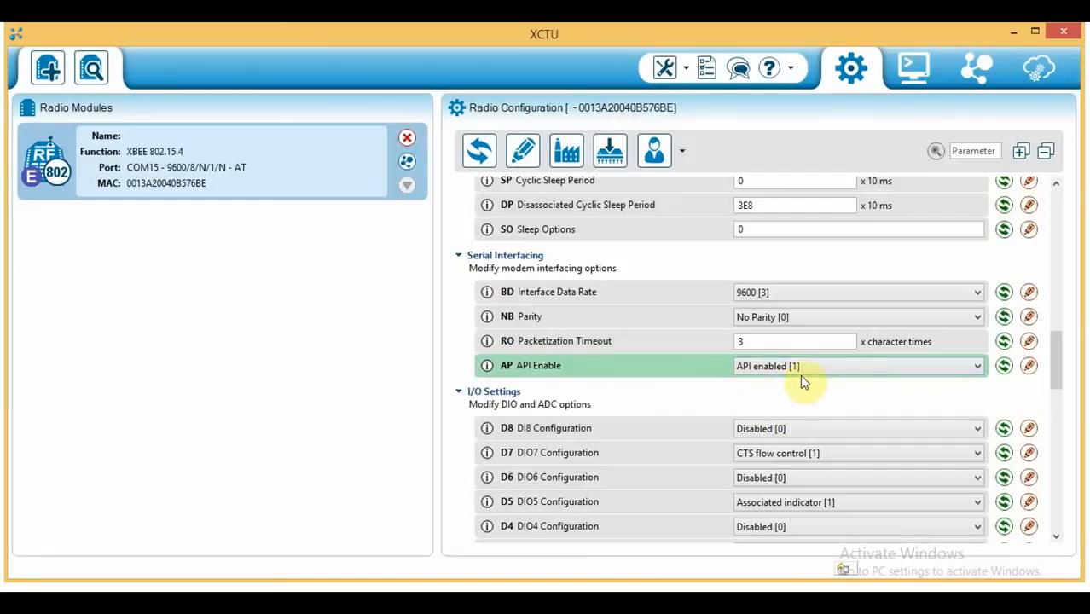
{"action": "left_click", "coordinate": [1029, 365]}
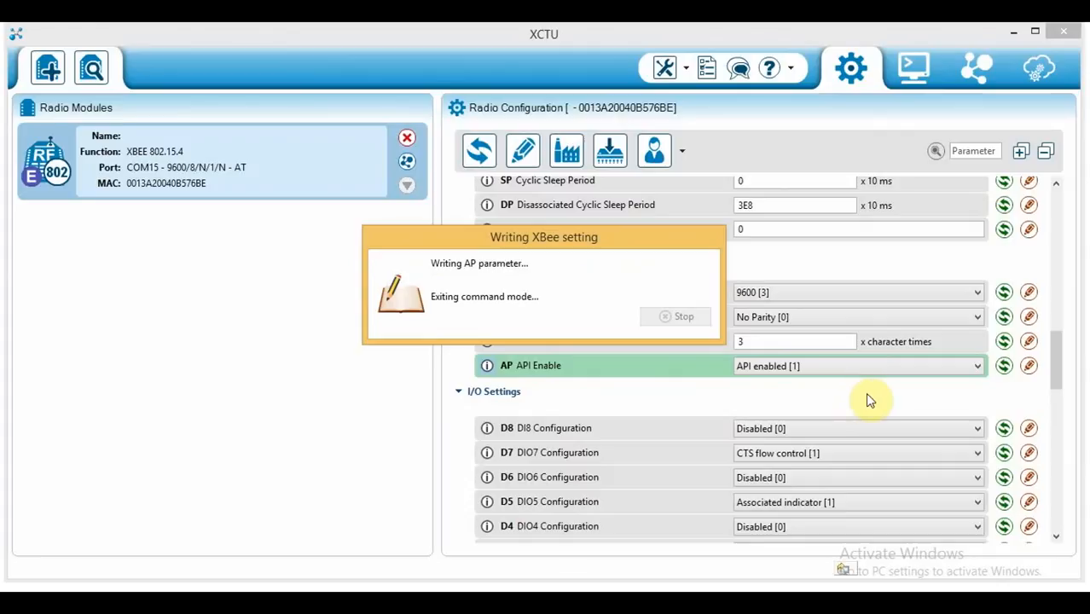
{"action": "left_click", "coordinate": [1005, 366]}
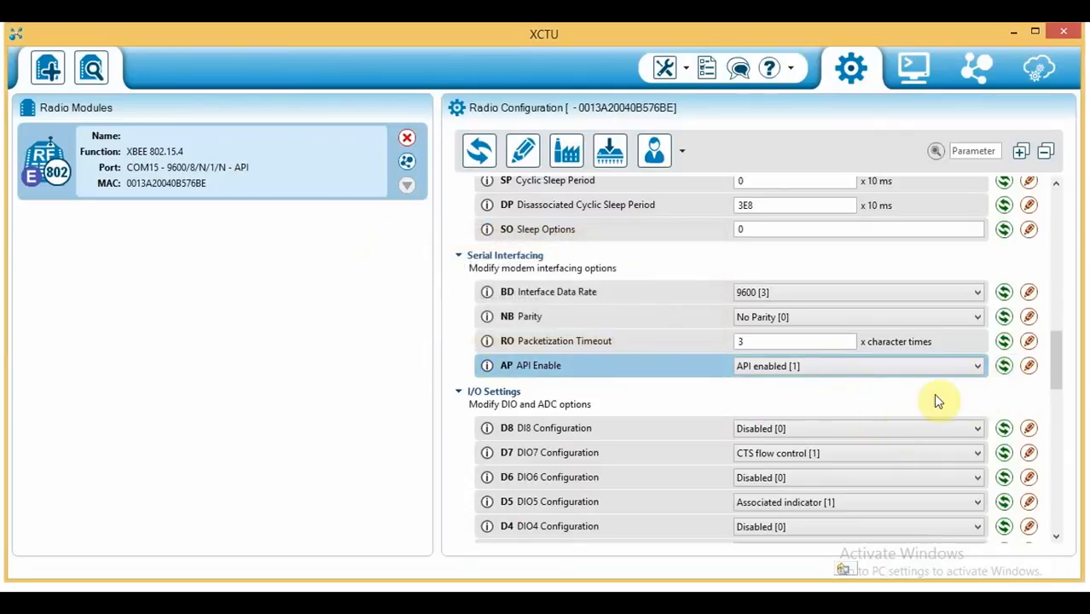
- Connect to the module's API console and use the Frames Generator to add a 64-bit address Tx Request frame named "firstFrame", with options None [00], to the send list
{"action": "left_click", "coordinate": [911, 71]}
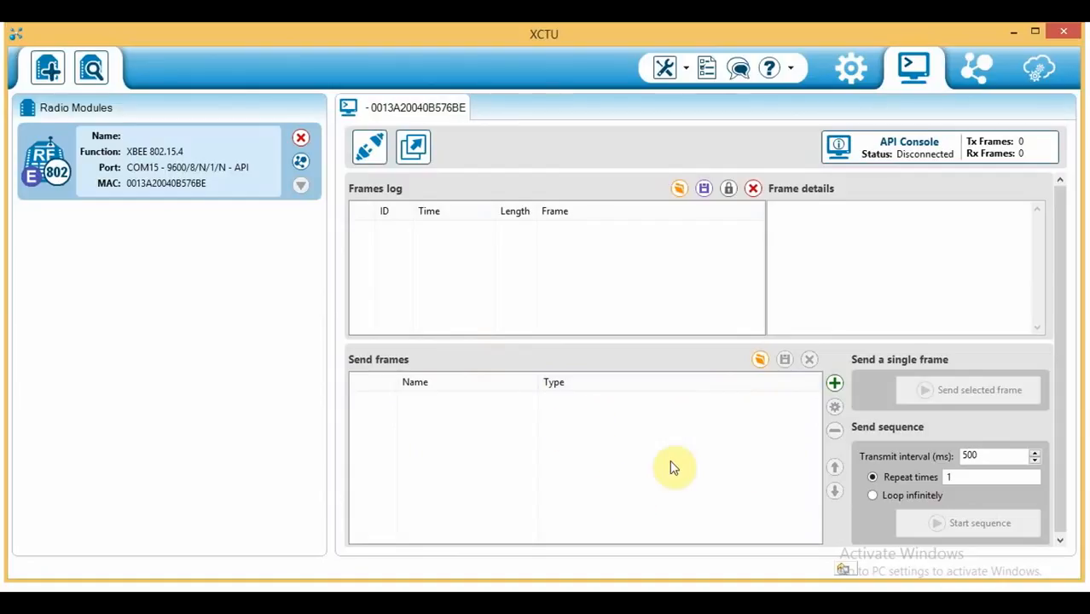
{"action": "left_click", "coordinate": [377, 164]}
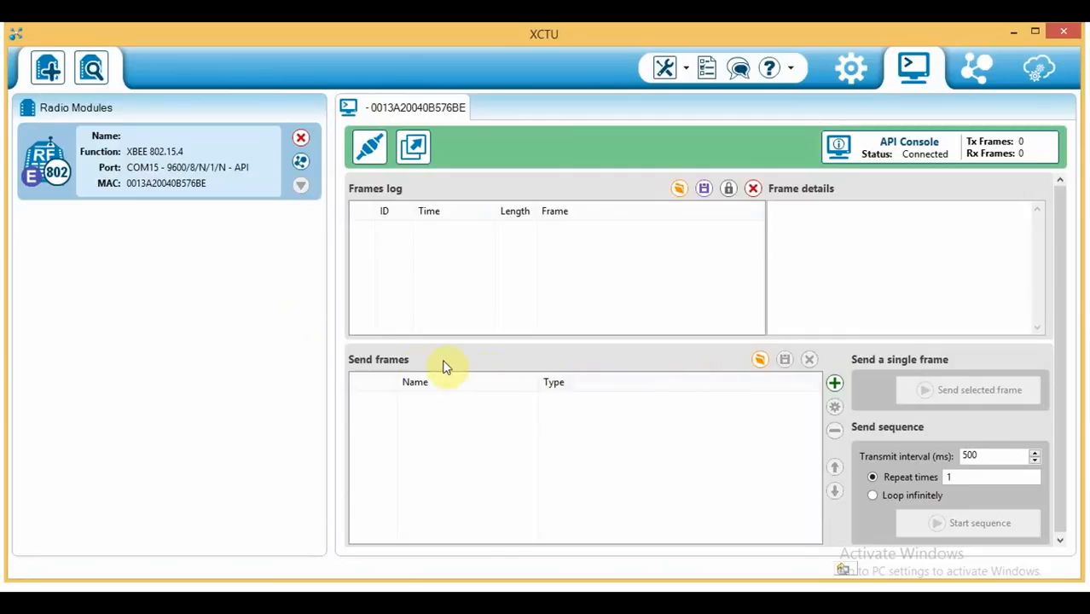
{"action": "left_click", "coordinate": [835, 383]}
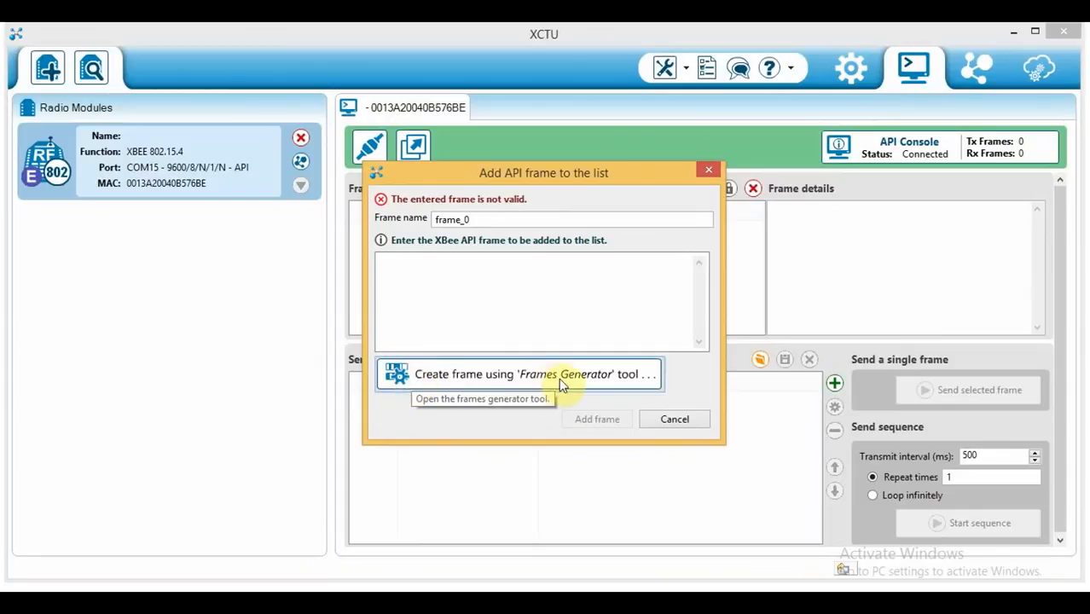
{"action": "left_click", "coordinate": [489, 386]}
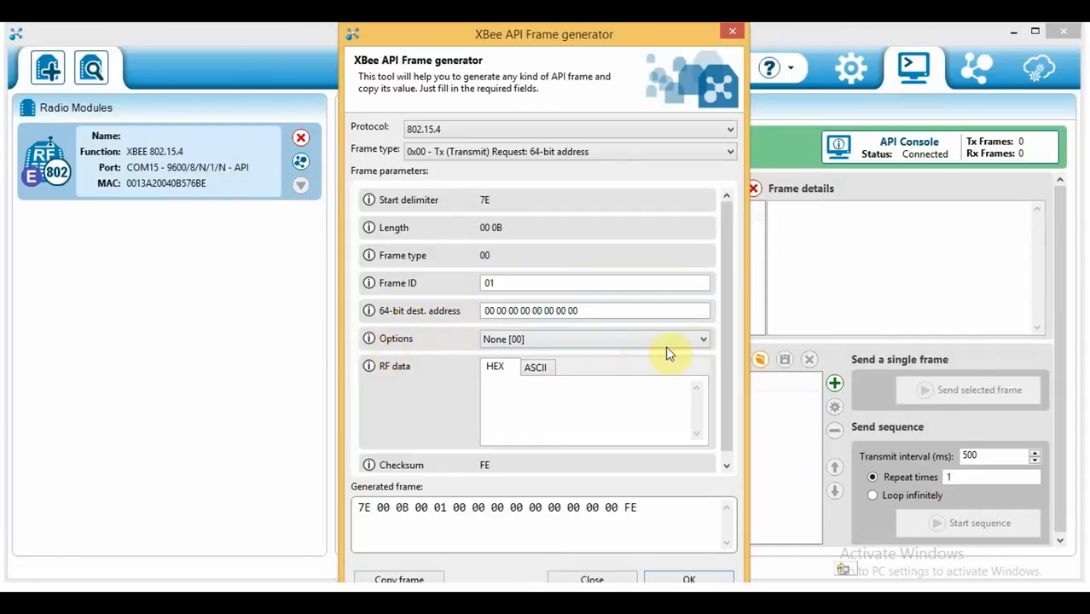
{"action": "left_click", "coordinate": [695, 341]}
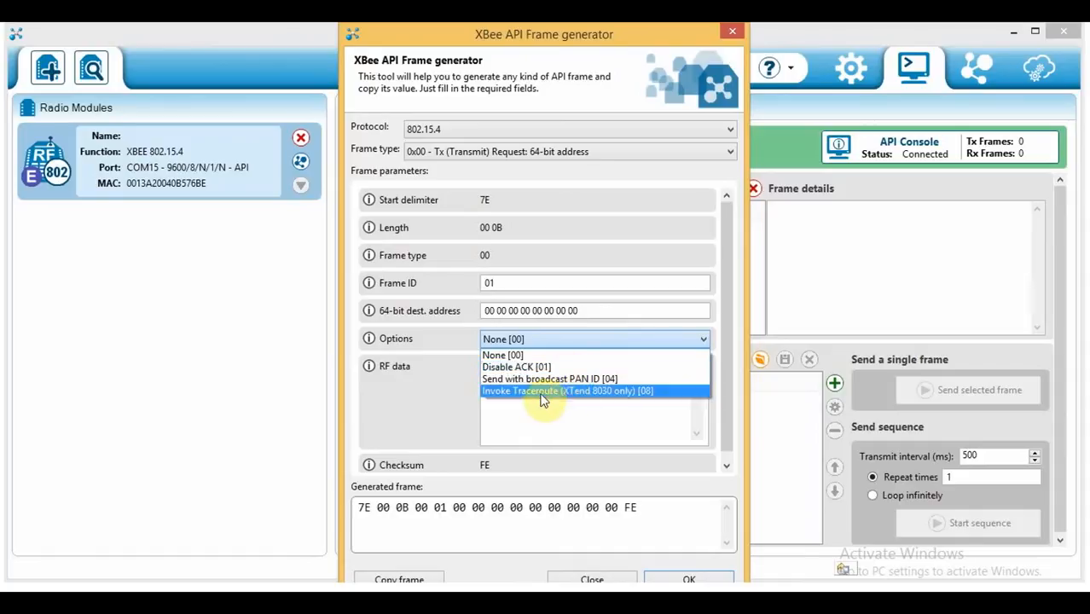
{"action": "left_click", "coordinate": [435, 368]}
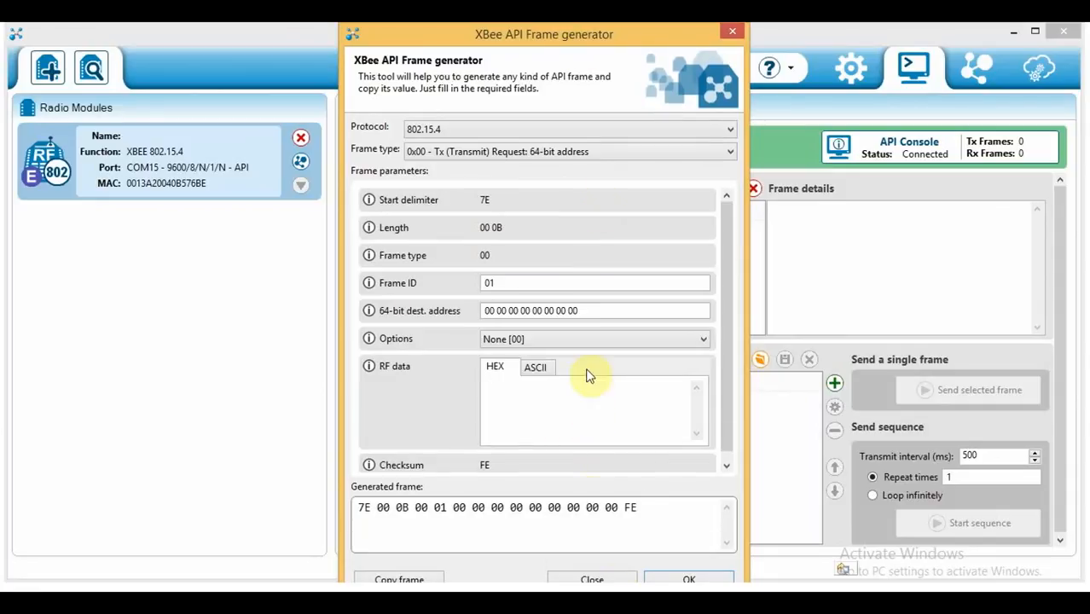
{"action": "left_click", "coordinate": [691, 579]}
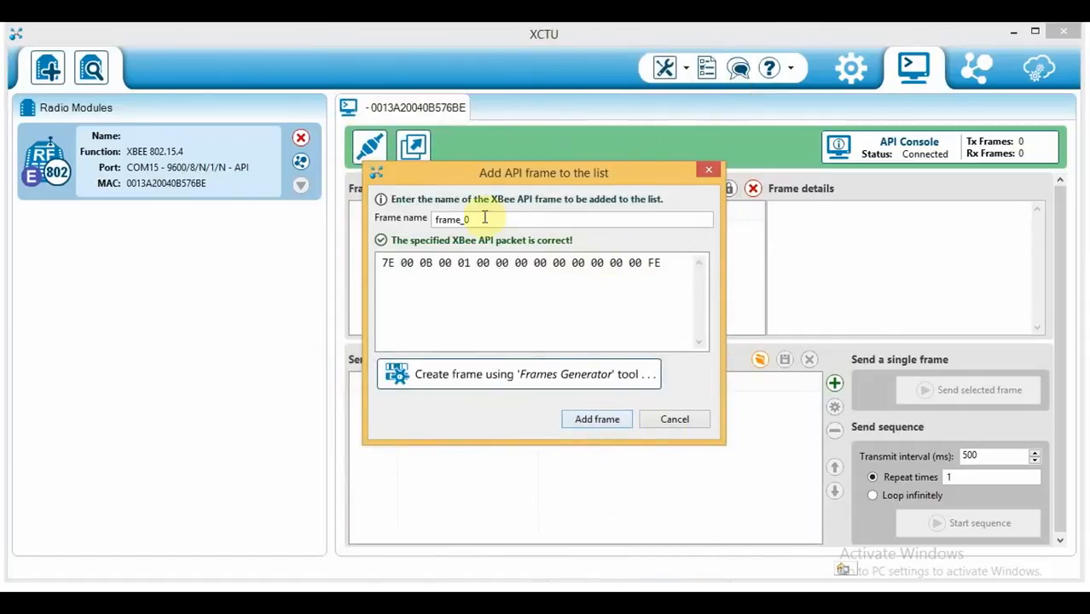
{"action": "left_click_drag", "start_coordinate": [479, 221], "coordinate": [414, 218]}
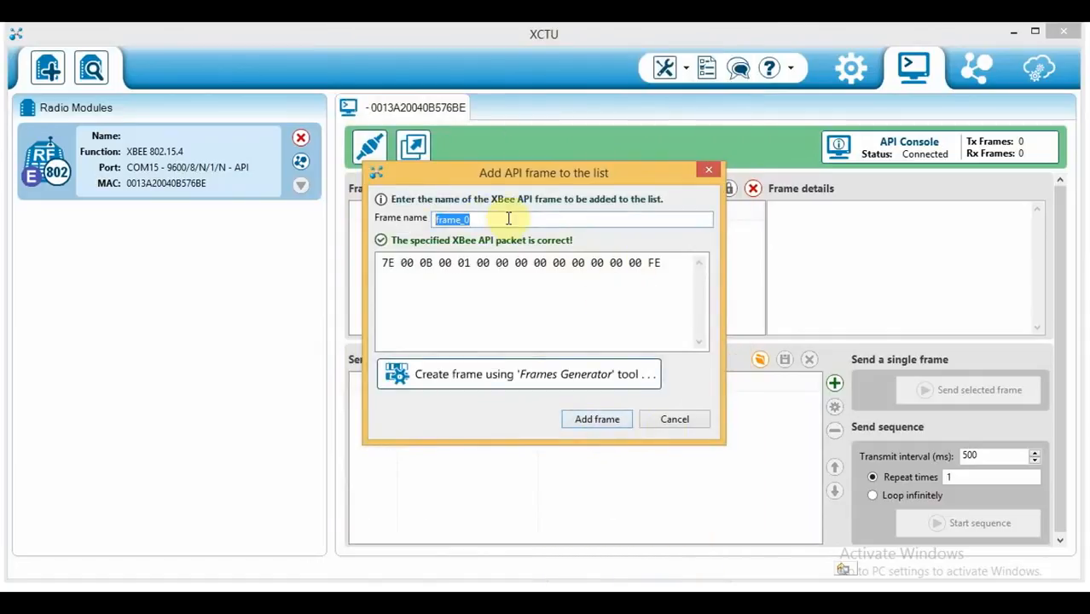
{"action": "type", "text": "firstFrame"}
{"action": "key", "text": "Return"}
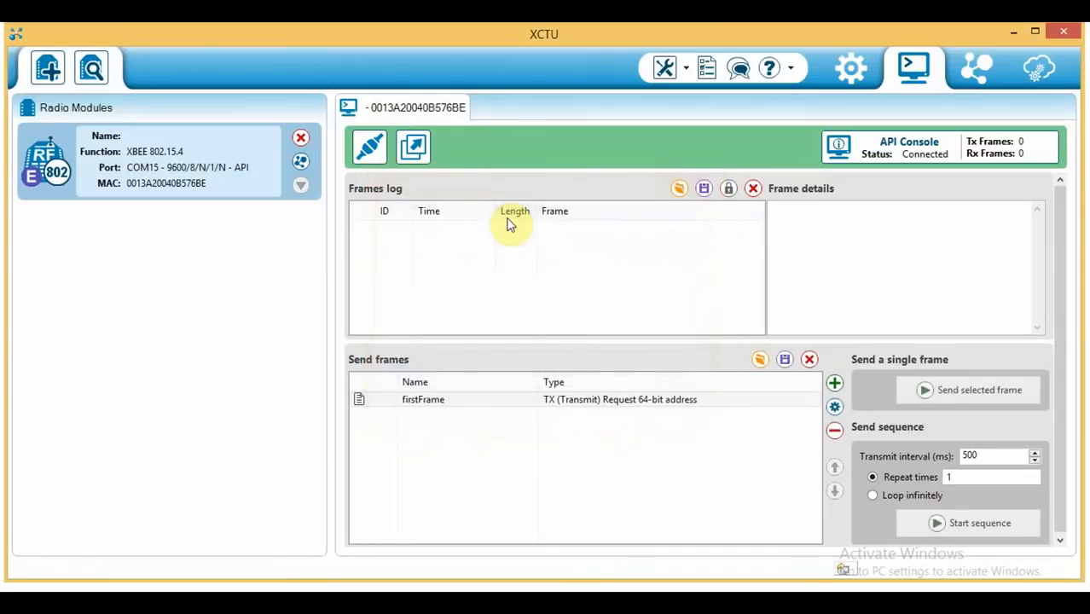
- Remove all frames from the send list and disconnect from the module's API console
{"action": "left_click", "coordinate": [573, 402]}
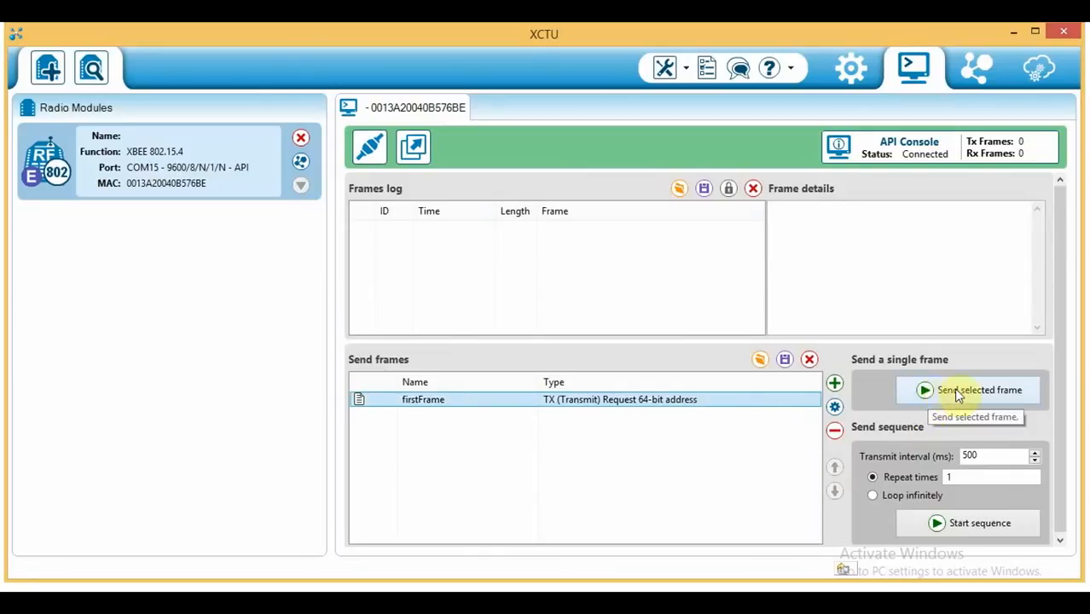
{"action": "left_click", "coordinate": [921, 392]}
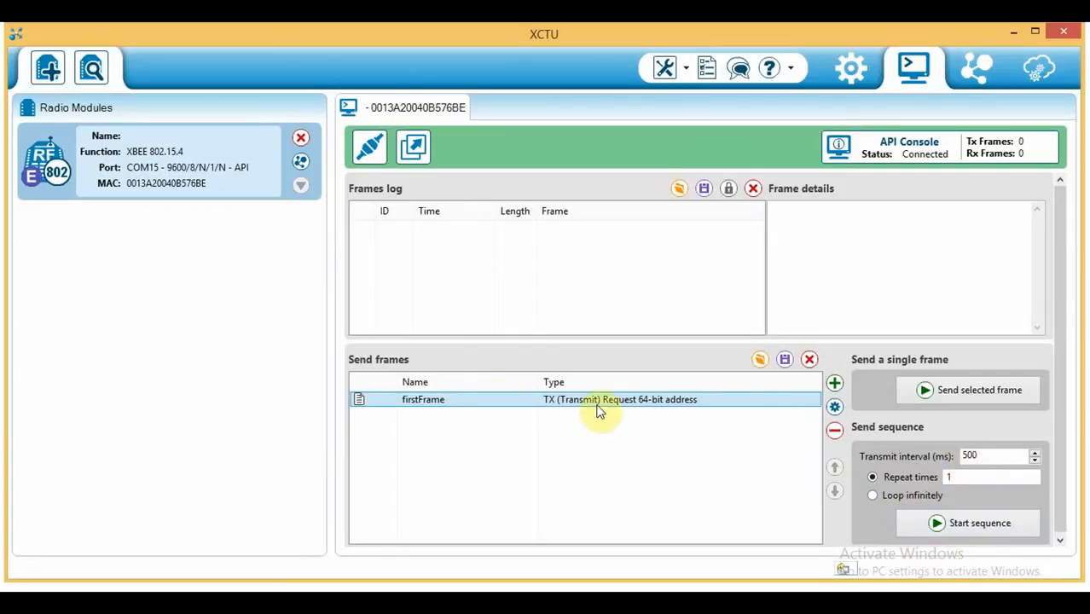
{"action": "left_click", "coordinate": [810, 360]}
{"action": "left_click", "coordinate": [645, 324]}
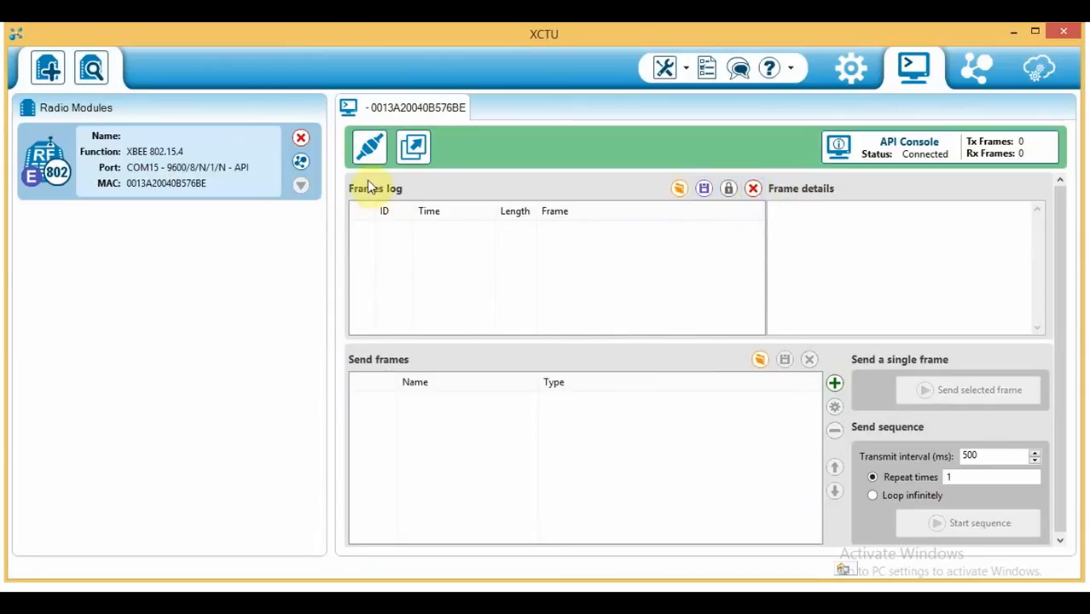
{"action": "left_click", "coordinate": [367, 153]}
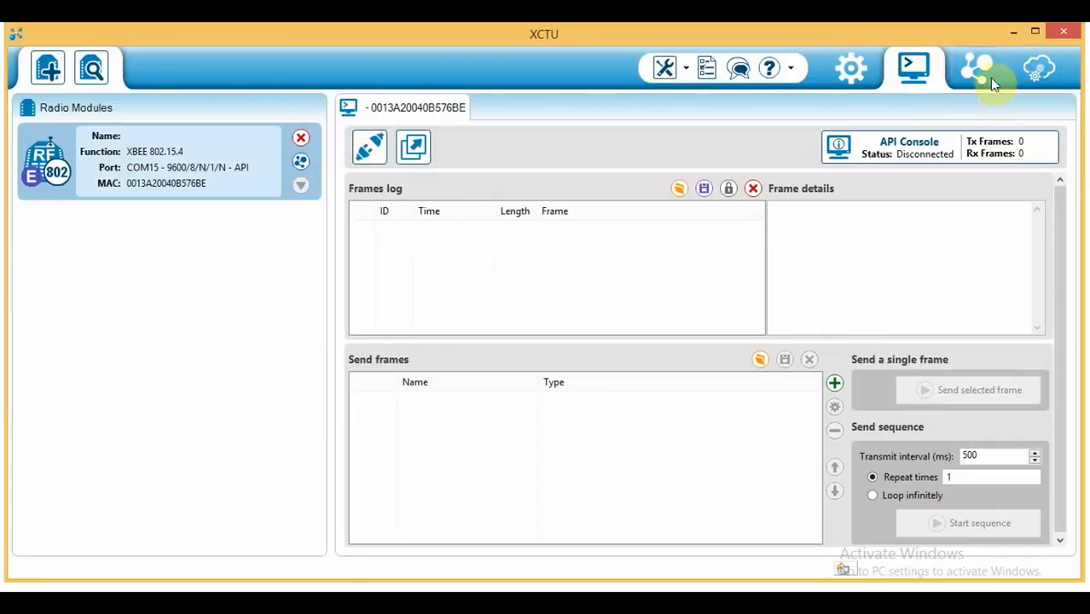
{"action": "left_click", "coordinate": [791, 70]}
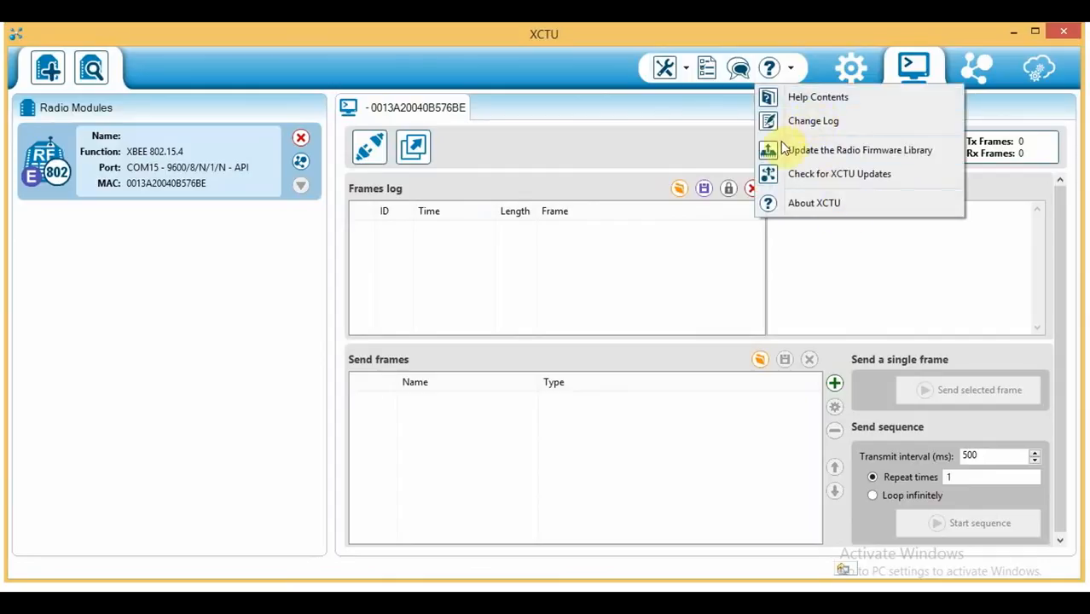
{"action": "left_click", "coordinate": [688, 70]}
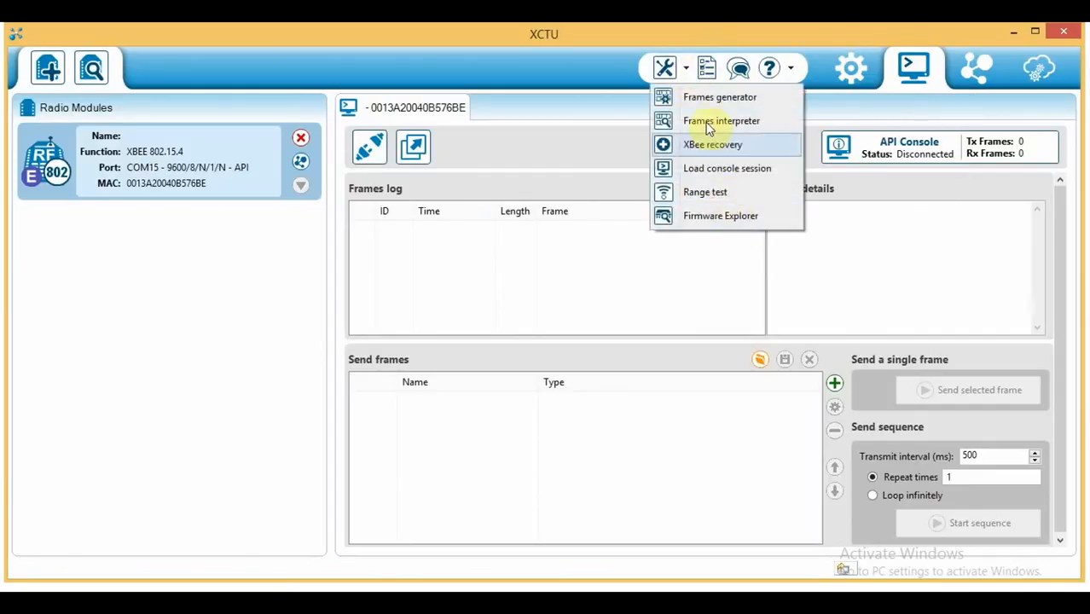
{"action": "left_click", "coordinate": [597, 106]}
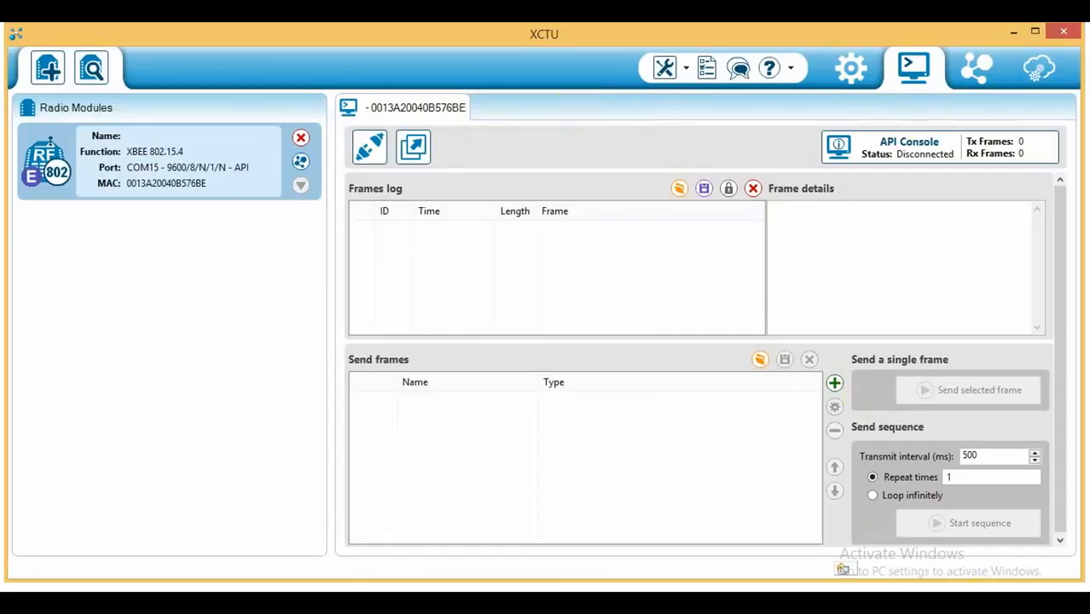
{"action": "left_click", "coordinate": [930, 597]}
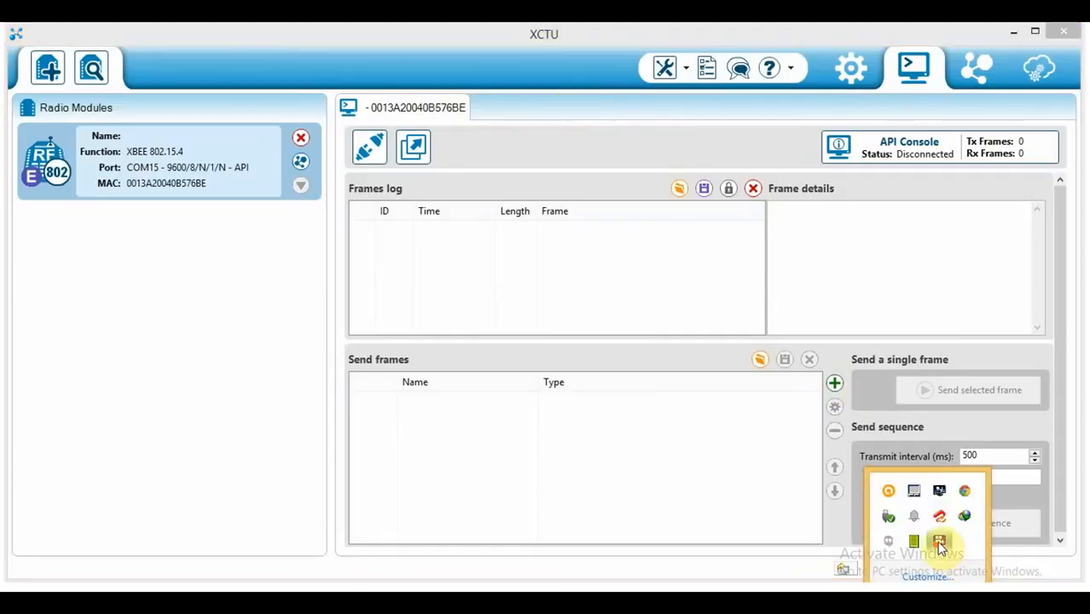